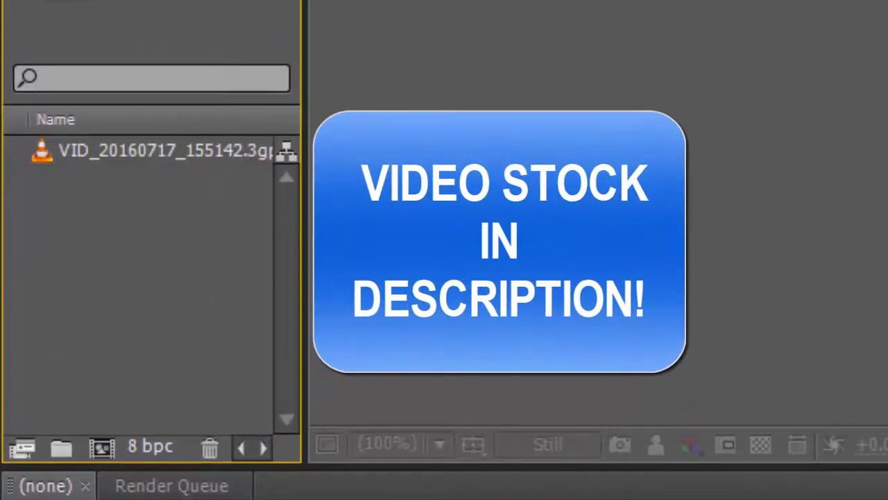
- Create a new composition from the imported clip VID_20160717_155142.3gp
click(163, 150)
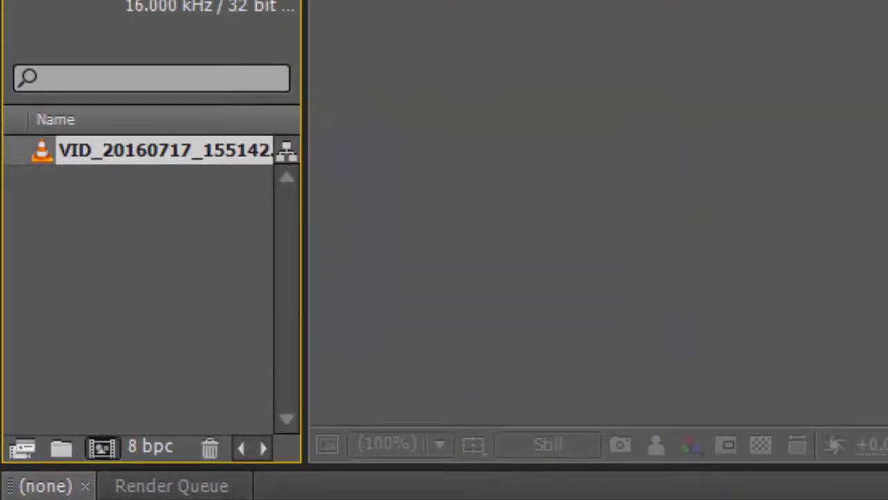
click(102, 447)
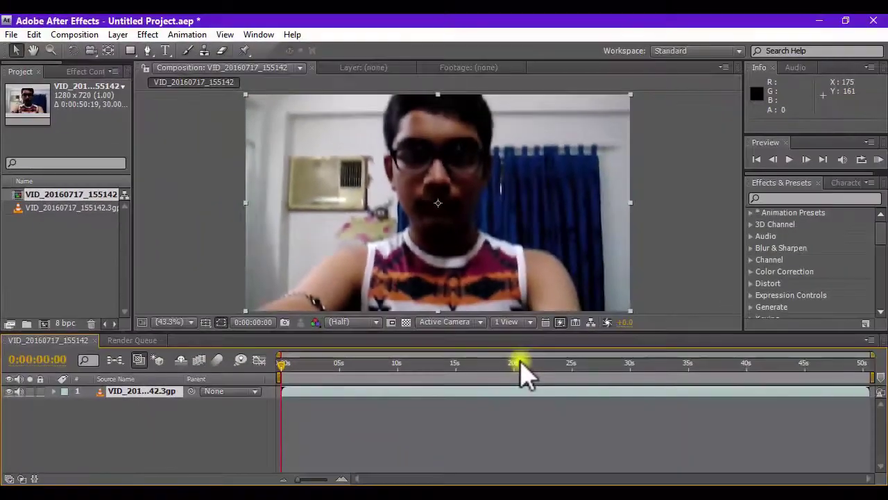
- Play through the footage and step back to a frame showing the empty room, at 0:00:09:16
key(space)
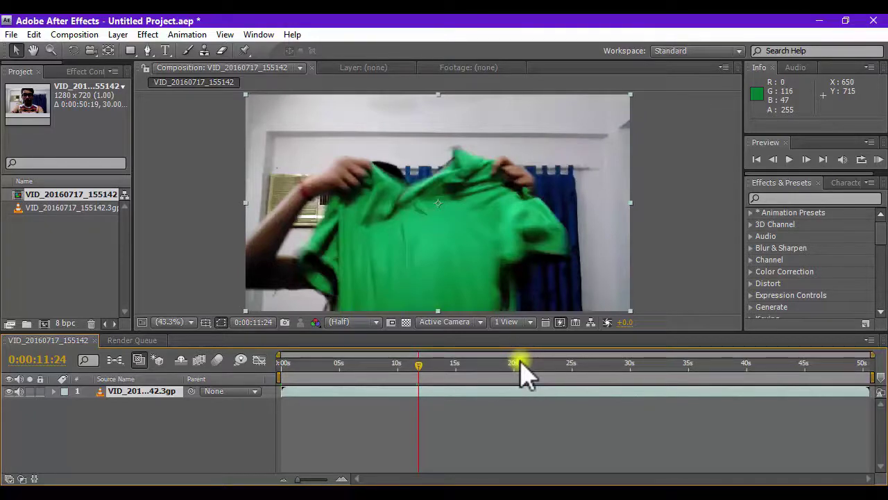
key(space)
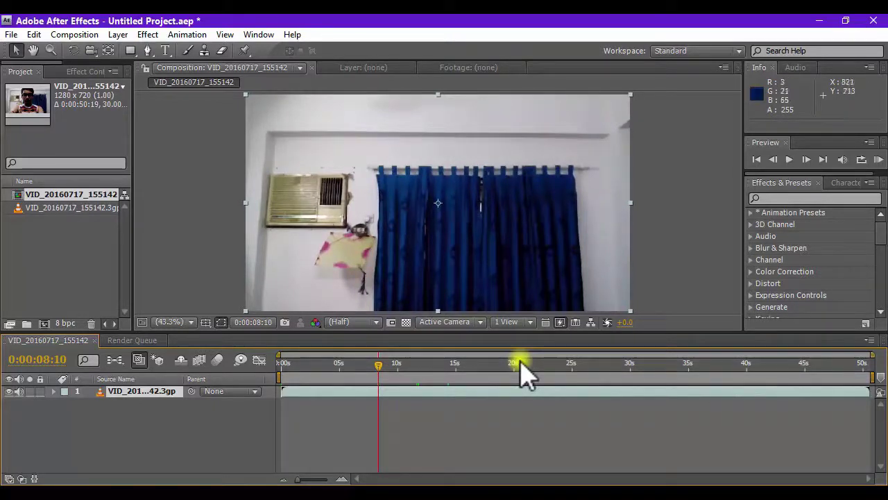
key(space)
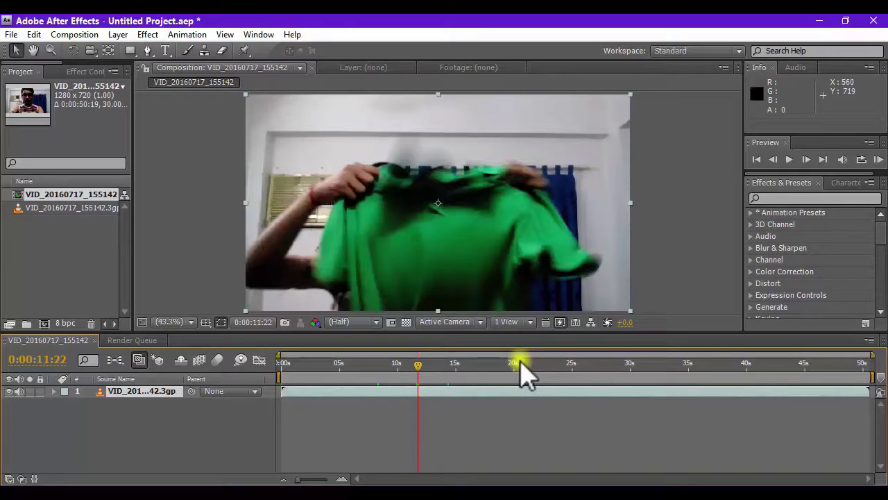
key(Page_Up)
key(Page_Up)
key(Page_Up)
key(Page_Up)
key(Page_Up)
key(Page_Up)
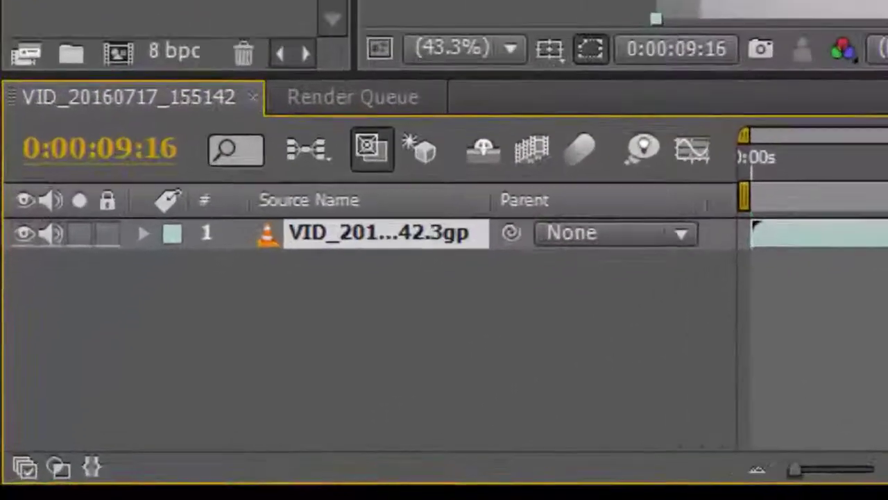
- Duplicate the video layer and rename the lower copy Background
key(ctrl+d)
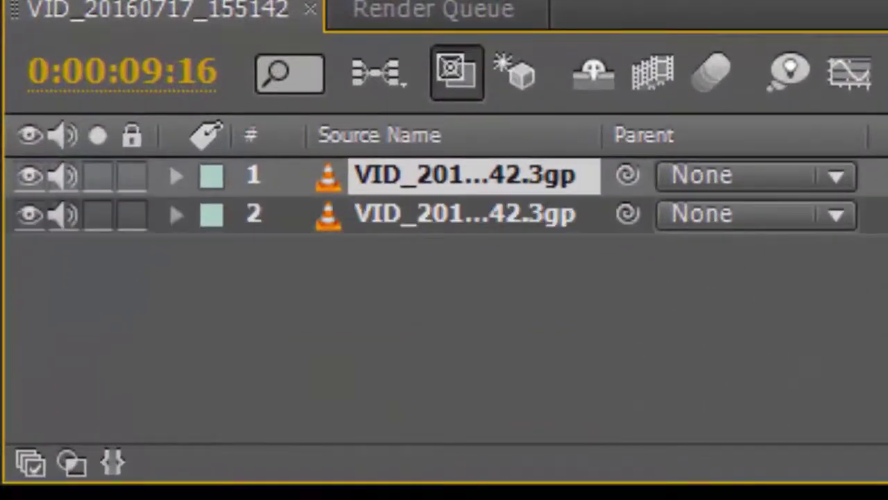
click(464, 213)
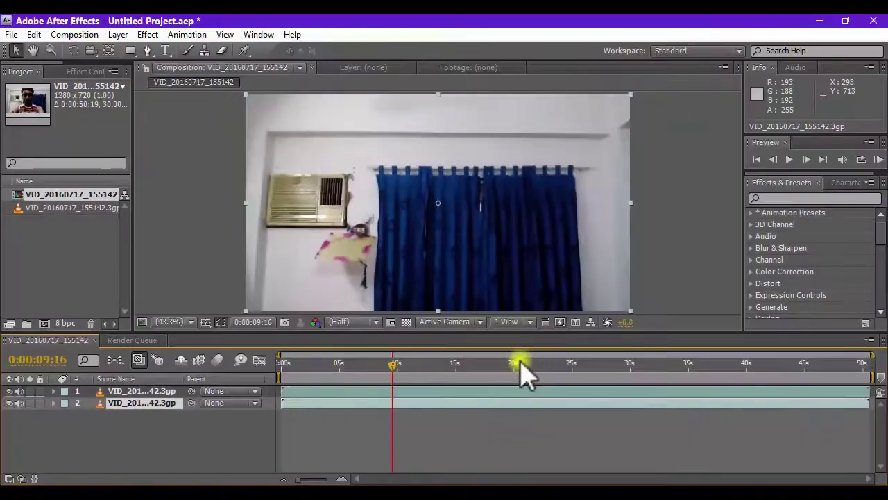
right_click(465, 214)
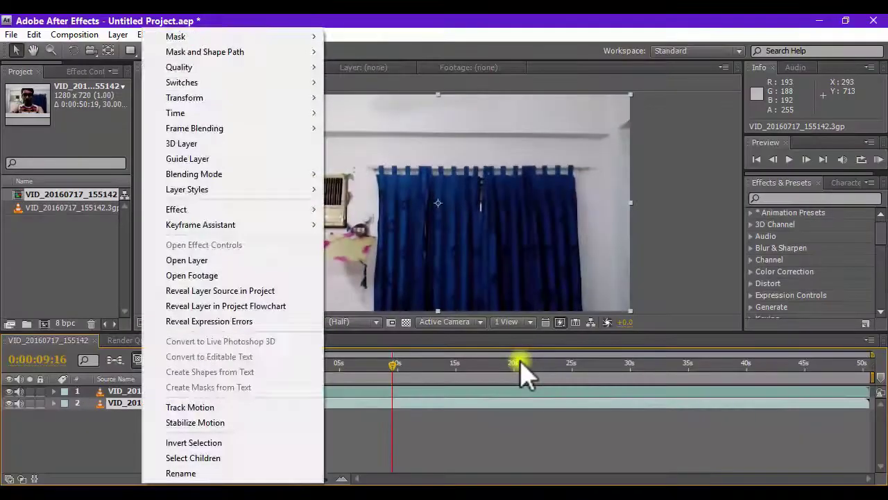
click(181, 473)
text(B)
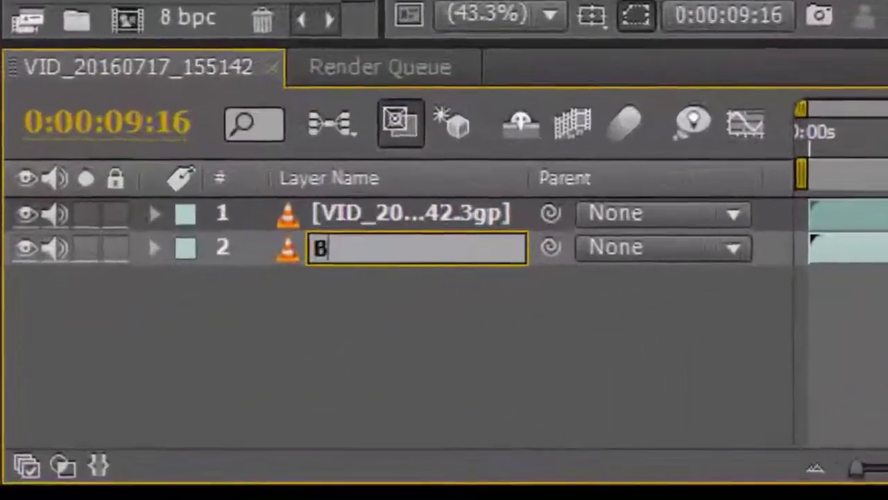
text(qa)
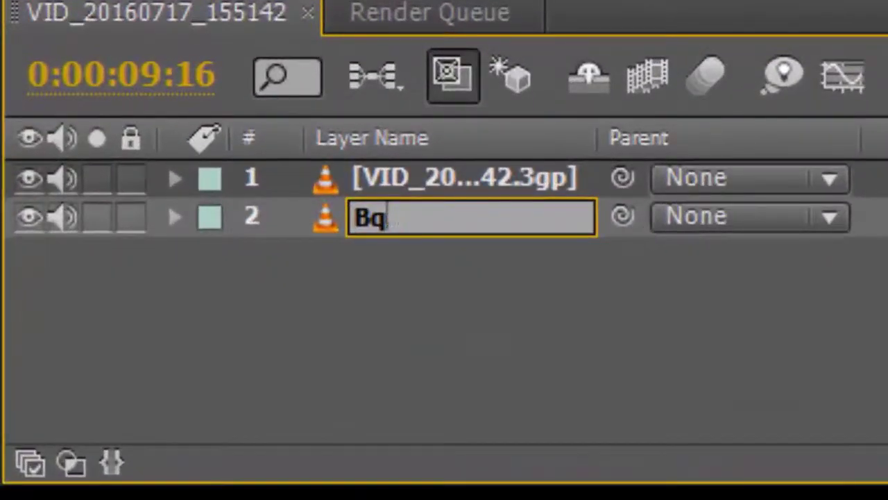
key(BackSpace)
text(ackground)
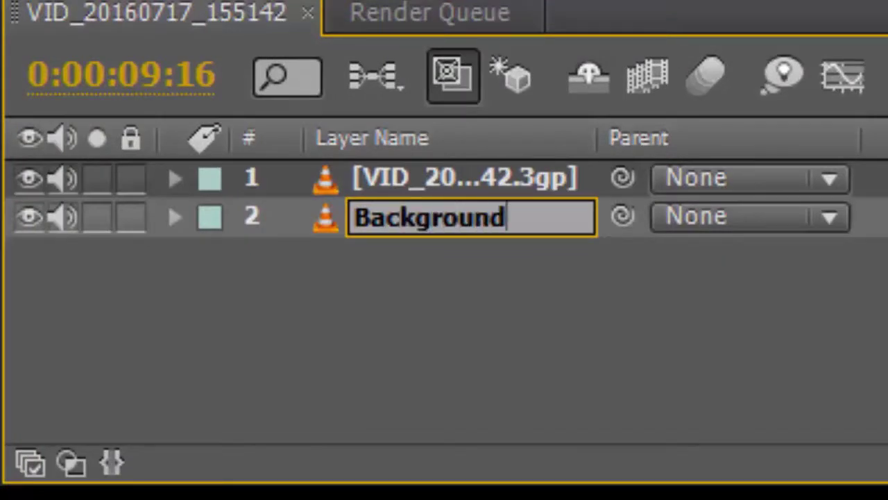
key(Return)
- Rename the upper video layer Base
click(464, 178)
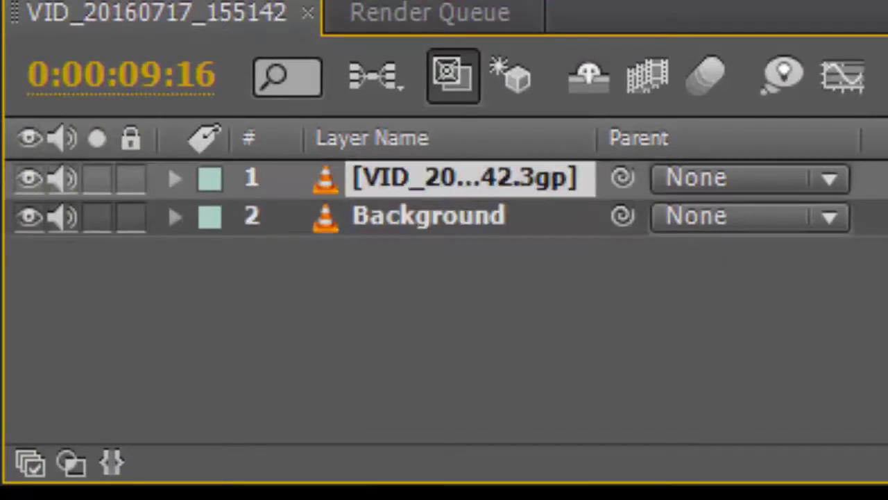
right_click(419, 178)
click(548, 444)
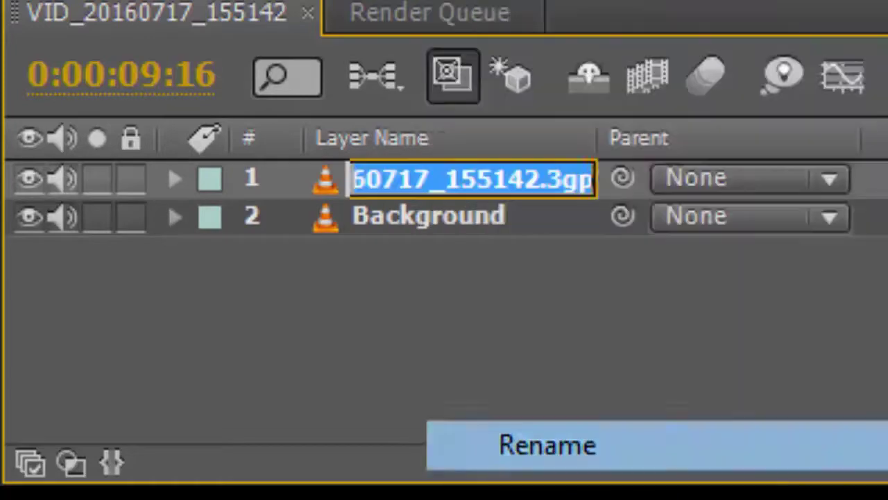
text(Base)
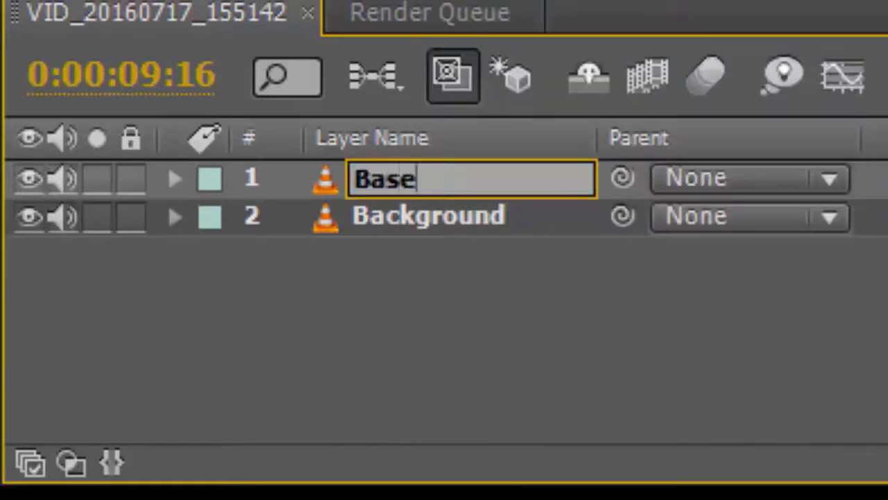
key(Return)
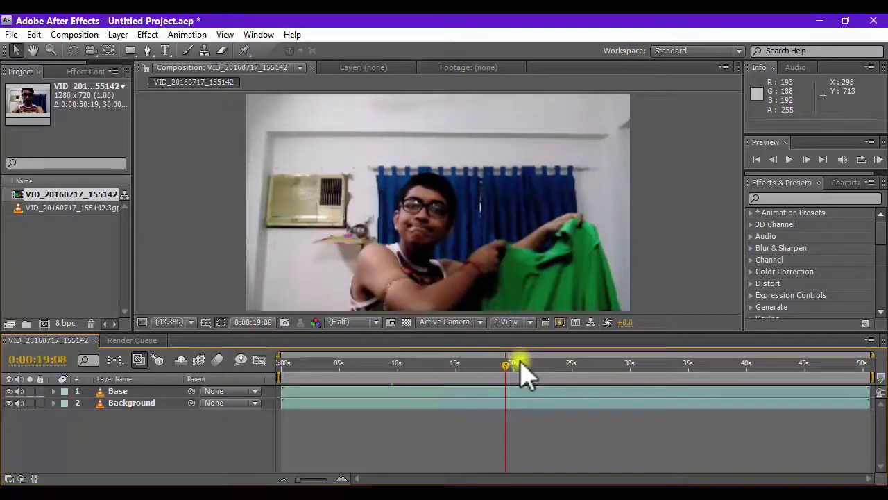
- Move the current time to 0:00:19:03, where the green shirt is held spread out
key(Page_Up)
key(Page_Up)
key(Page_Up)
key(Page_Up)
key(Page_Up)
key(Page_Up)
key(Page_Up)
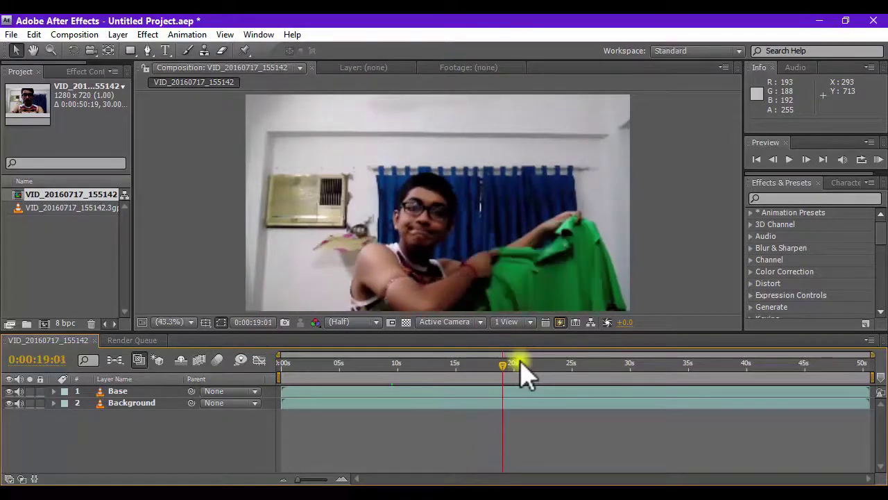
key(Page_Down)
key(Page_Down)
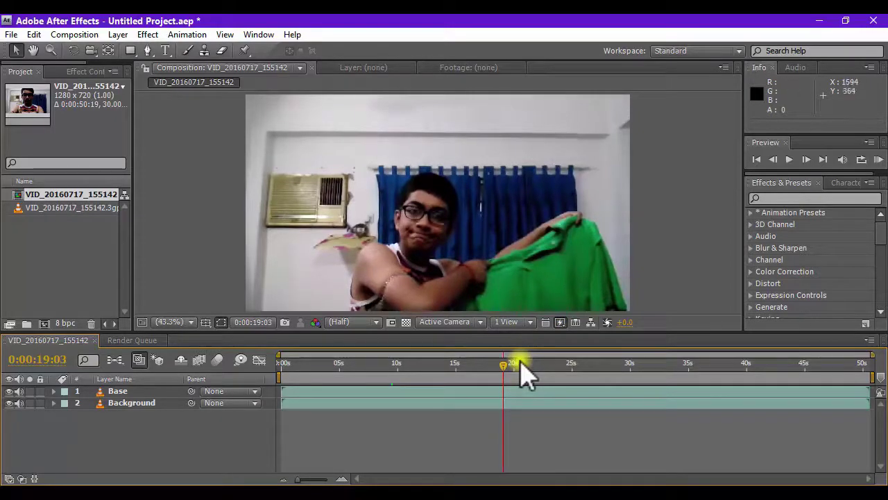
- Apply the Keylight (1.2) effect to the Base layer, with the shirt's green as its screen colour
key(ctrl+5)
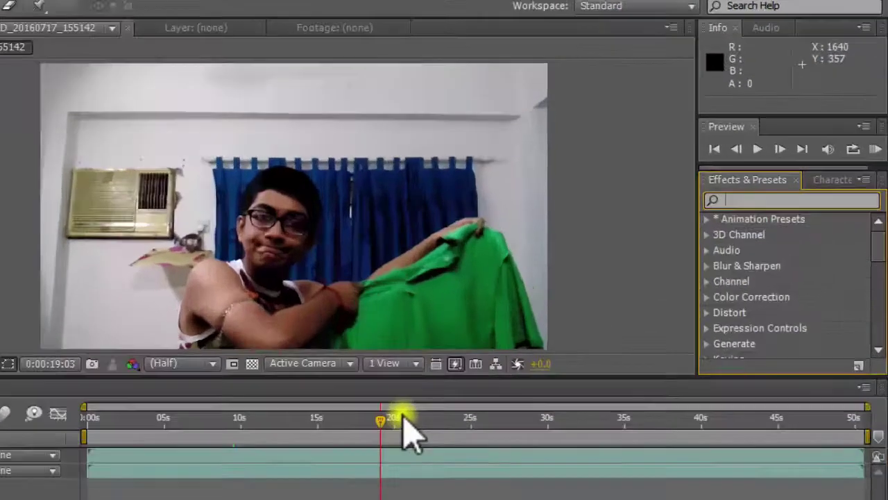
text(Keylight)
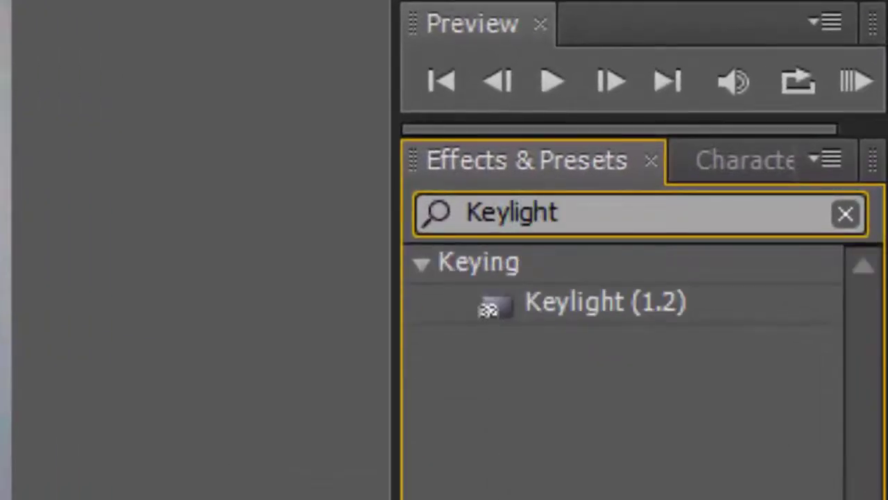
click(605, 302)
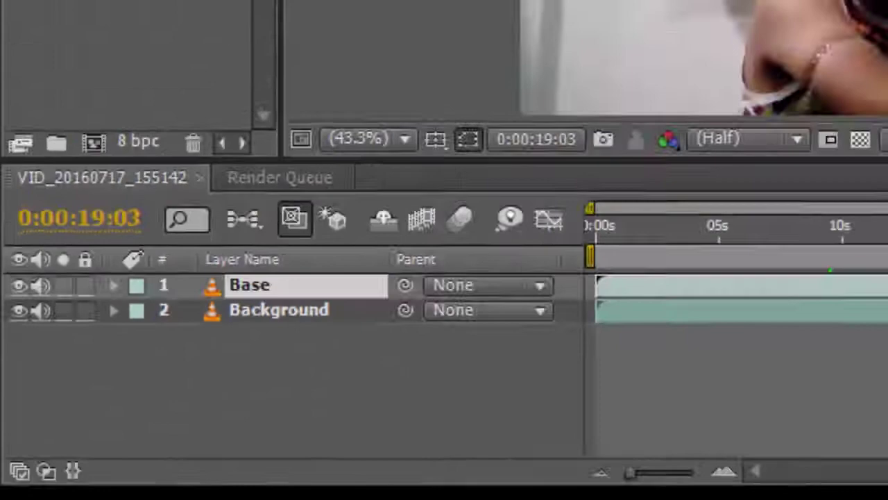
drag(805, 225, 520, 391)
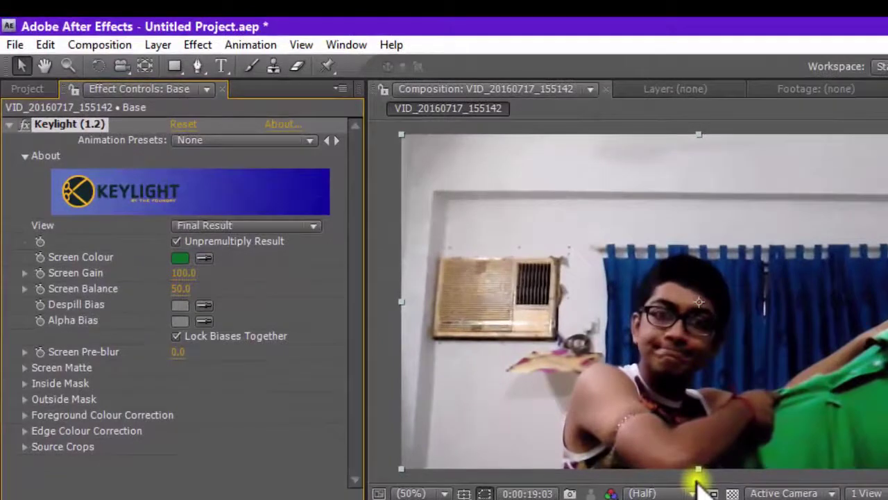
key(ctrl+Down)
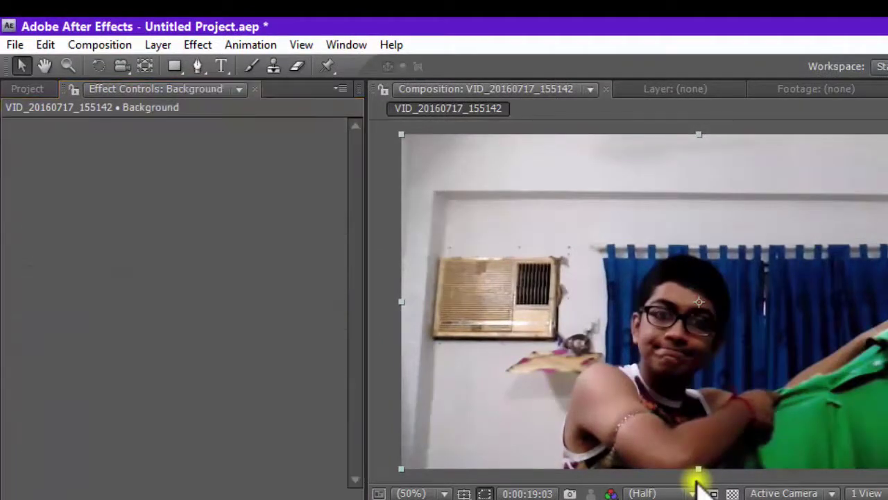
key(ctrl+Up)
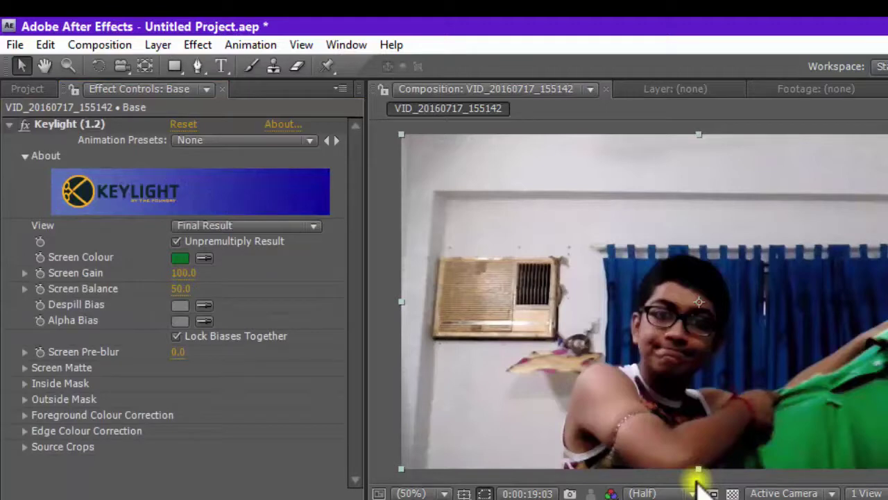
click(699, 477)
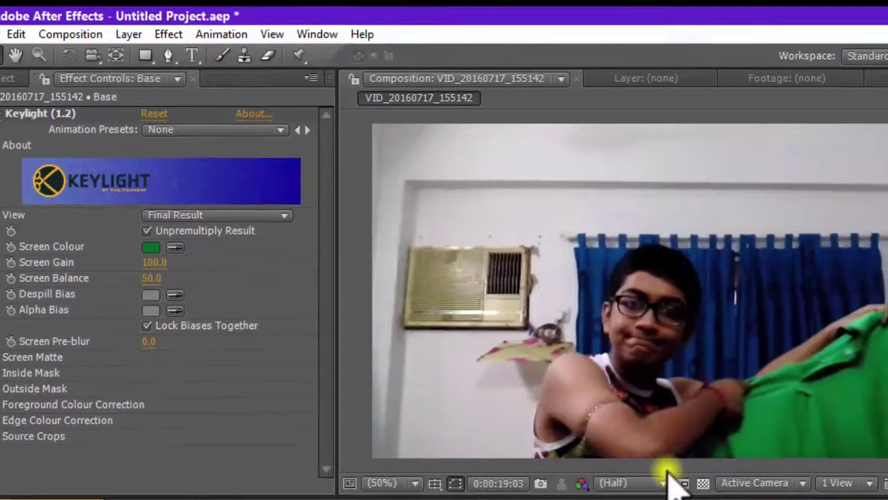
key(ctrl+z)
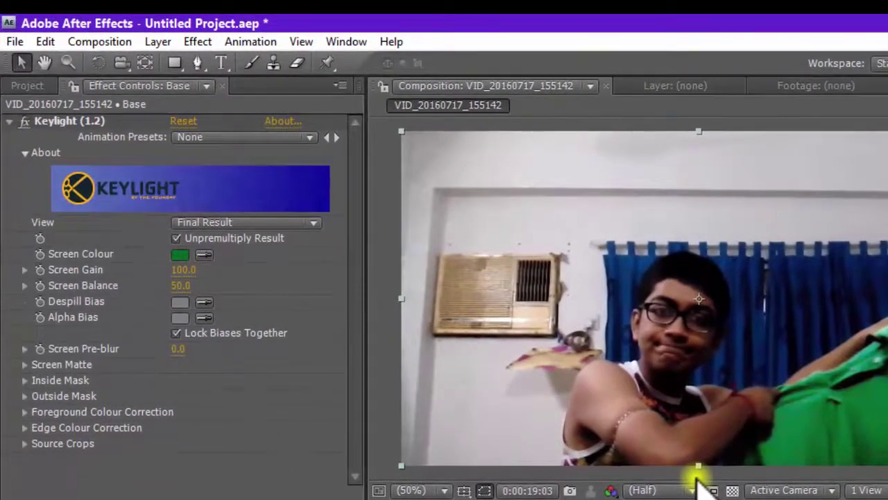
- Hide the Base layer and freeze the Background layer on the empty-room frame at 0:00:09:14
click(697, 479)
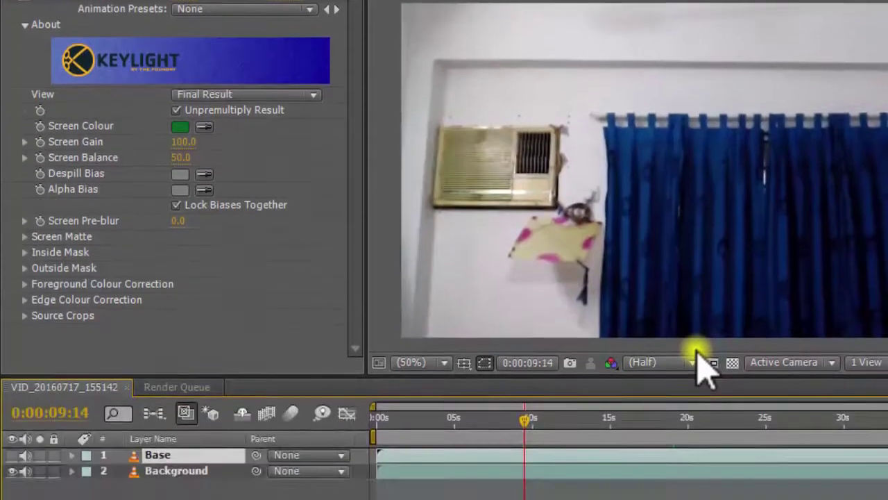
key(ctrl+Down)
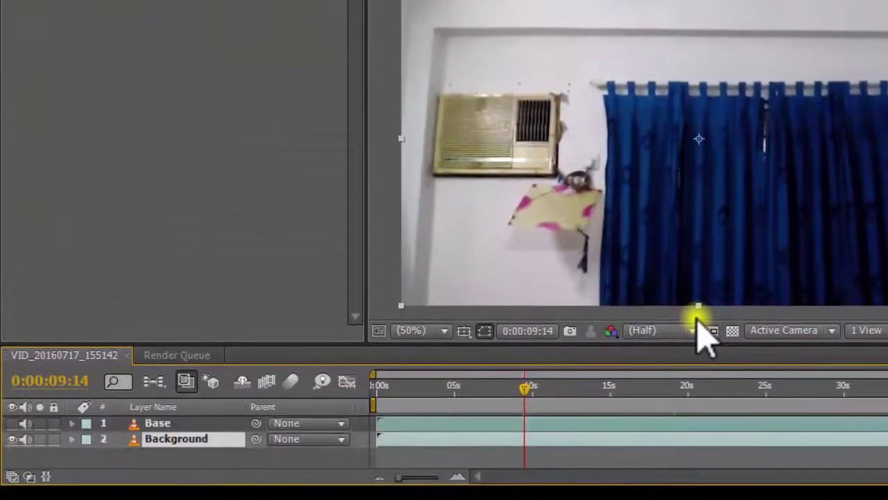
right_click(173, 438)
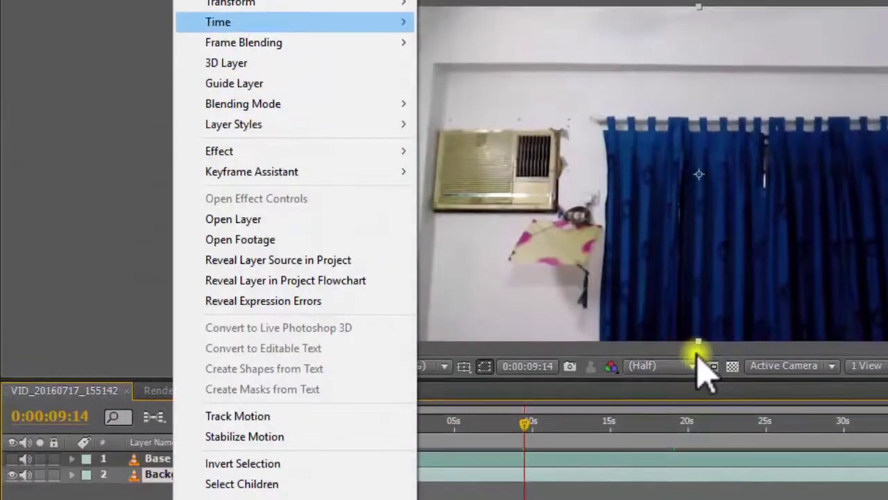
mouse_move(295, 22)
click(476, 83)
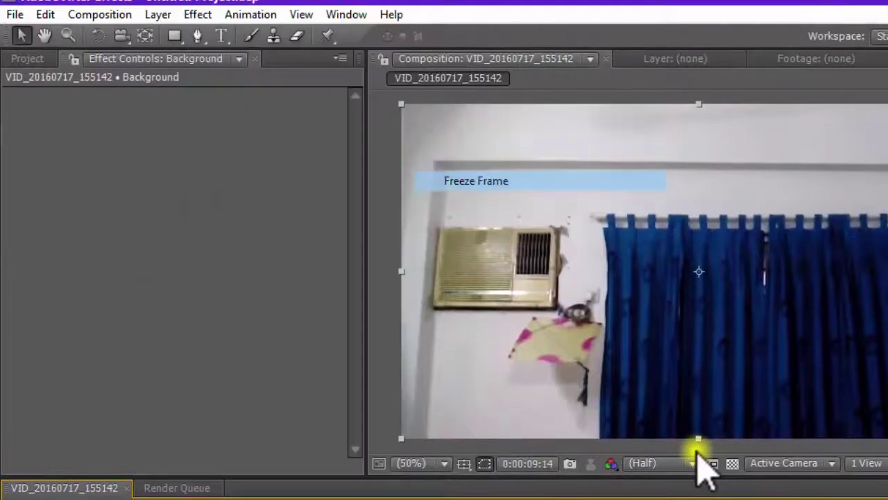
- Select the Base layer and set its Keylight view to Screen Matte
key(ctrl+Up)
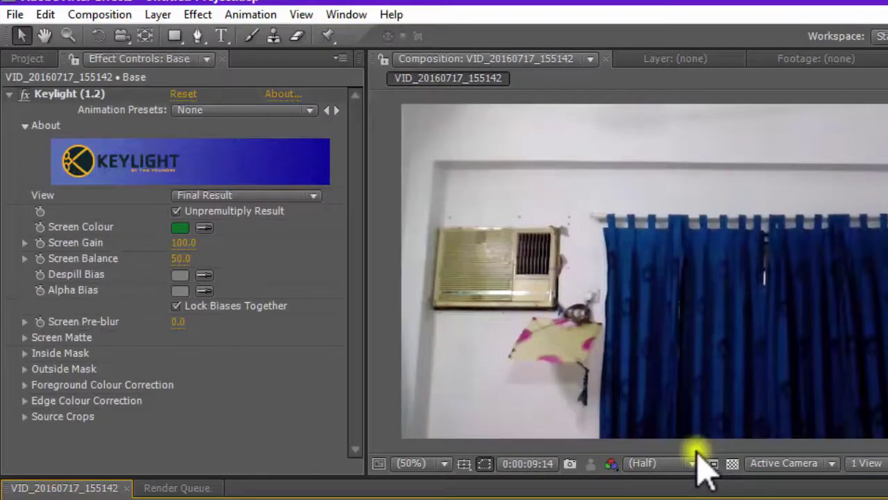
key(space)
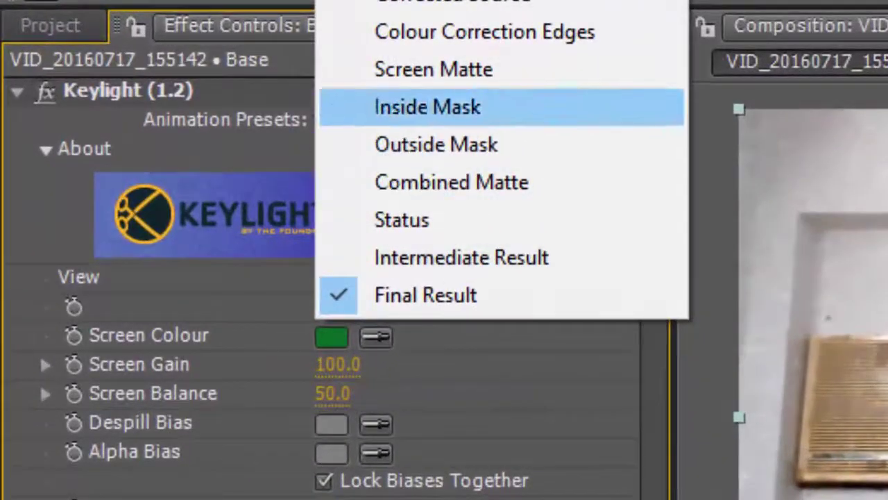
click(433, 68)
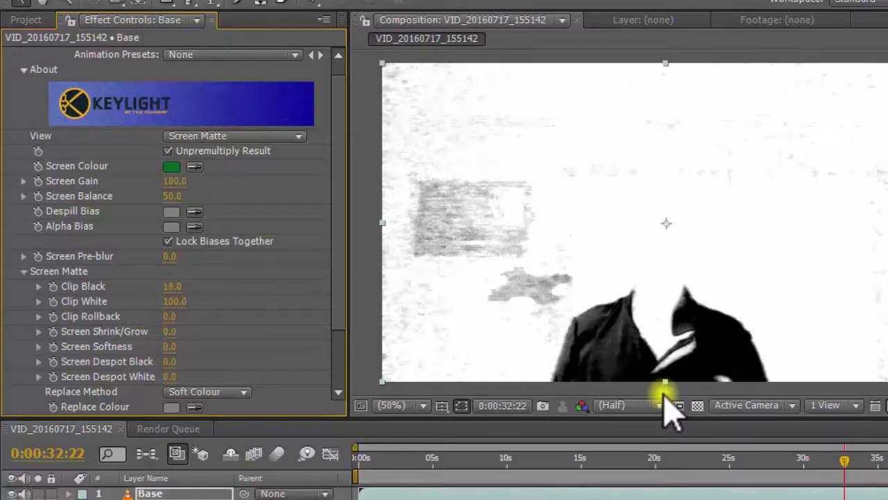
- Set Keylight's Clip Black to 58 and Clip White to 60, and return its view to Final Result
drag(663, 394, 664, 394)
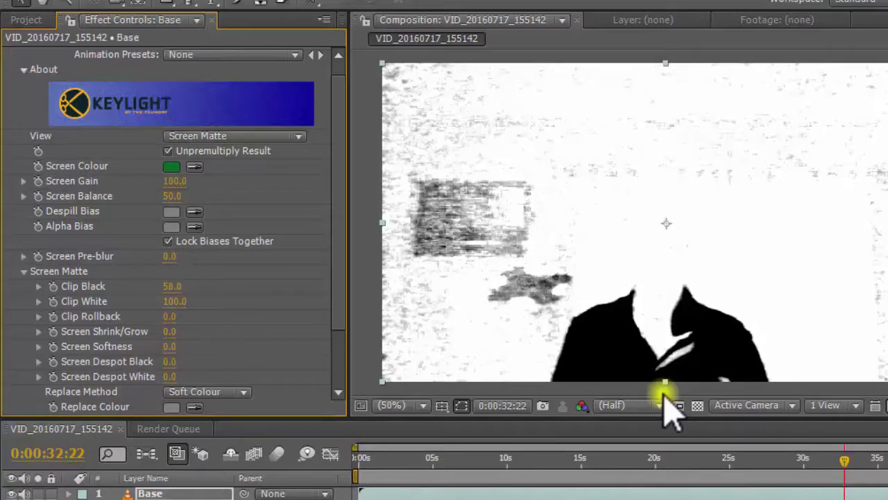
drag(664, 394, 664, 394)
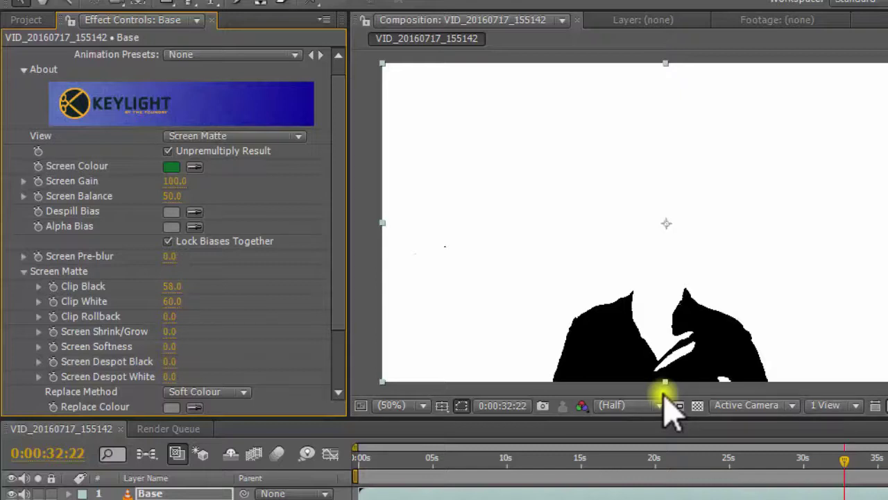
click(234, 136)
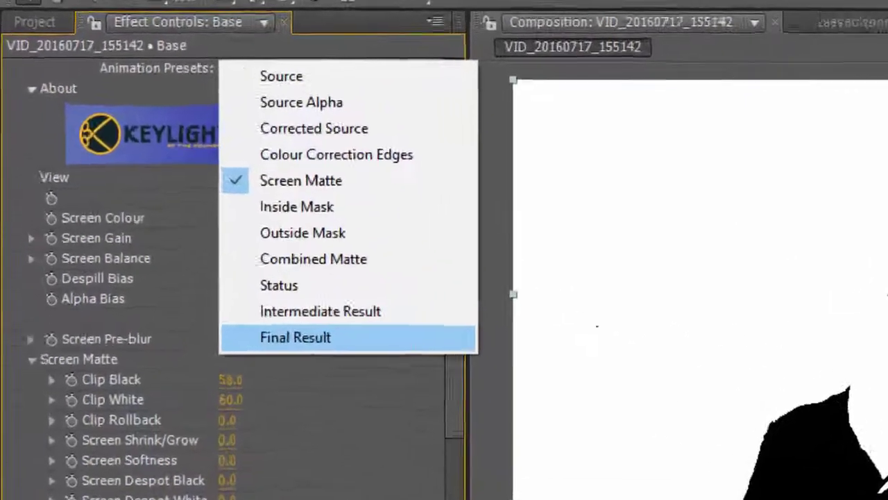
click(216, 254)
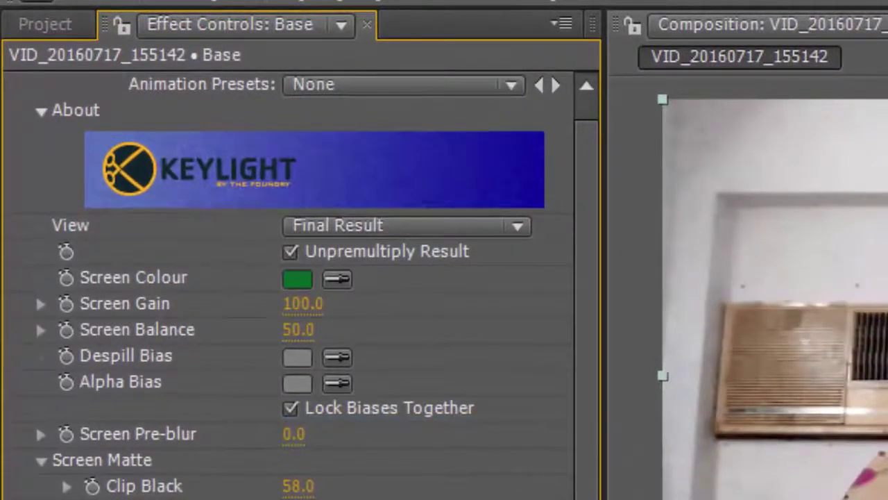